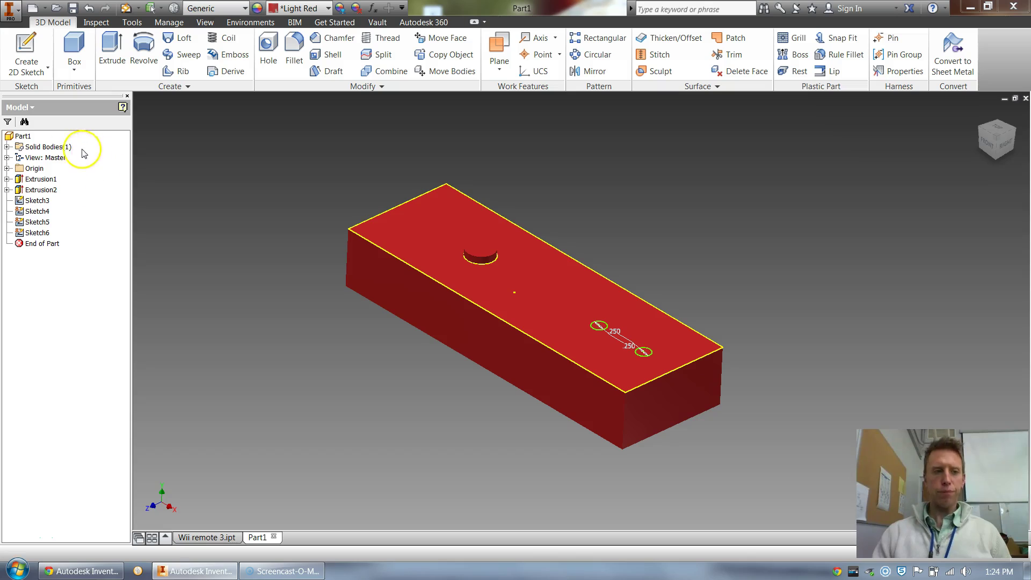
- Expand Extrusion1 and Extrusion2 in the feature tree to show the sketches they use
click(7, 179)
click(7, 201)
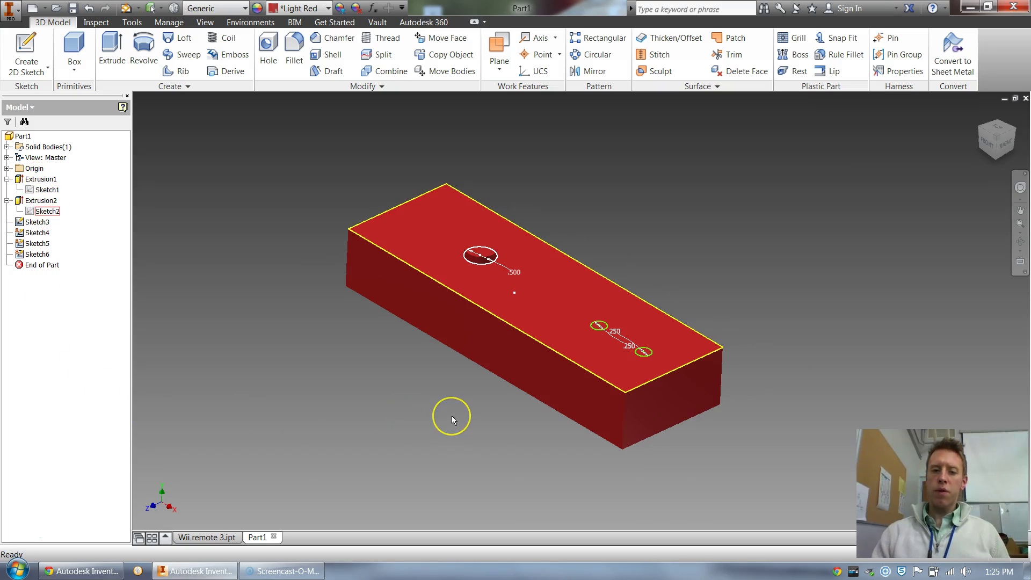
scroll(452, 416, down, 6)
scroll(452, 417, up, 5)
middle_drag(452, 416, 420, 401)
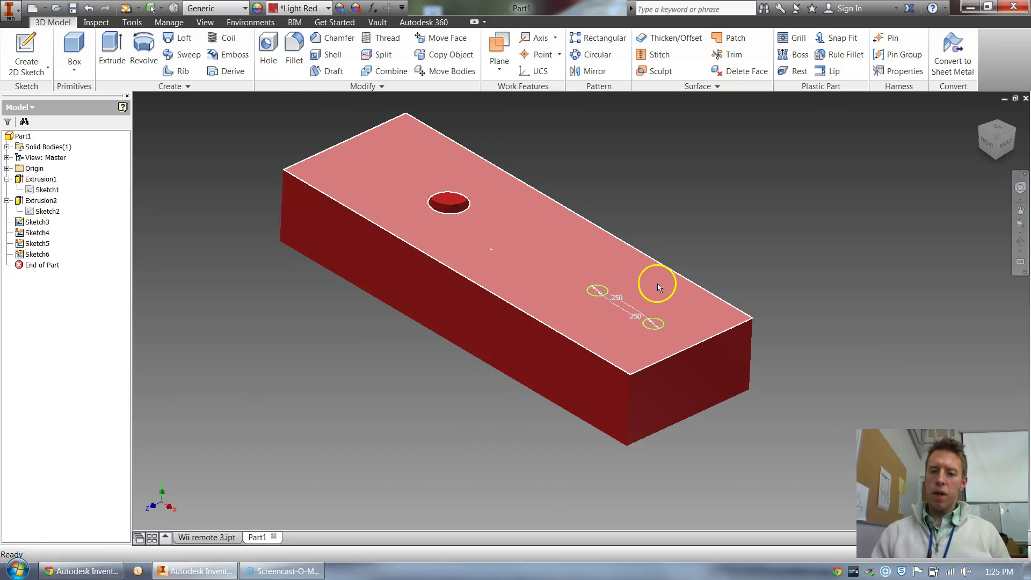
click(454, 234)
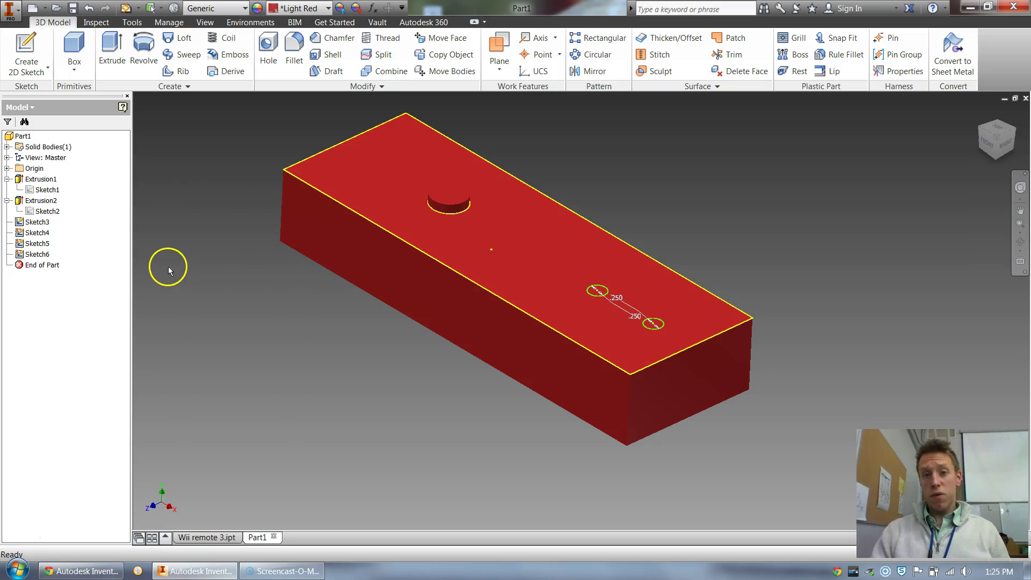
click(111, 60)
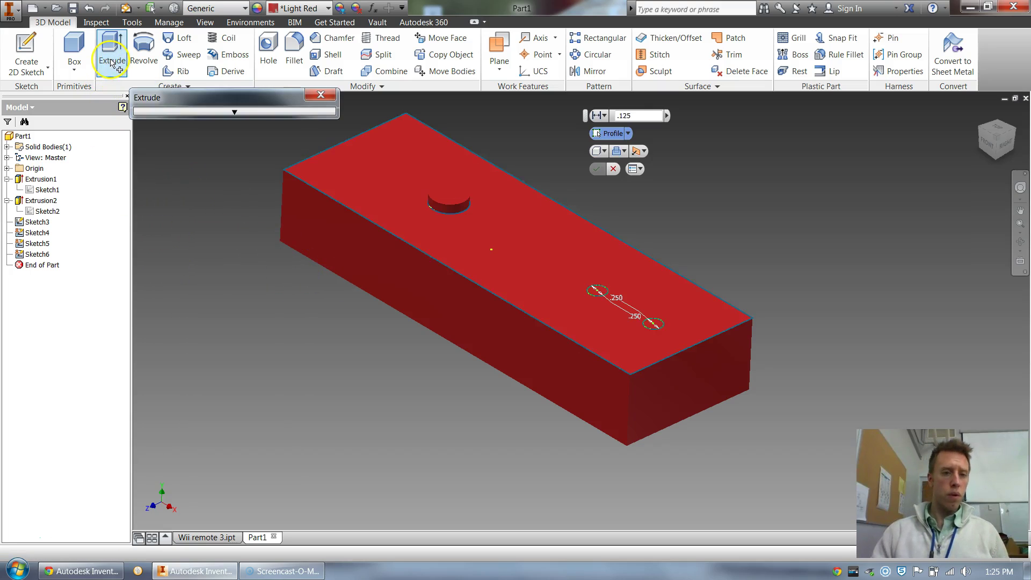
click(599, 290)
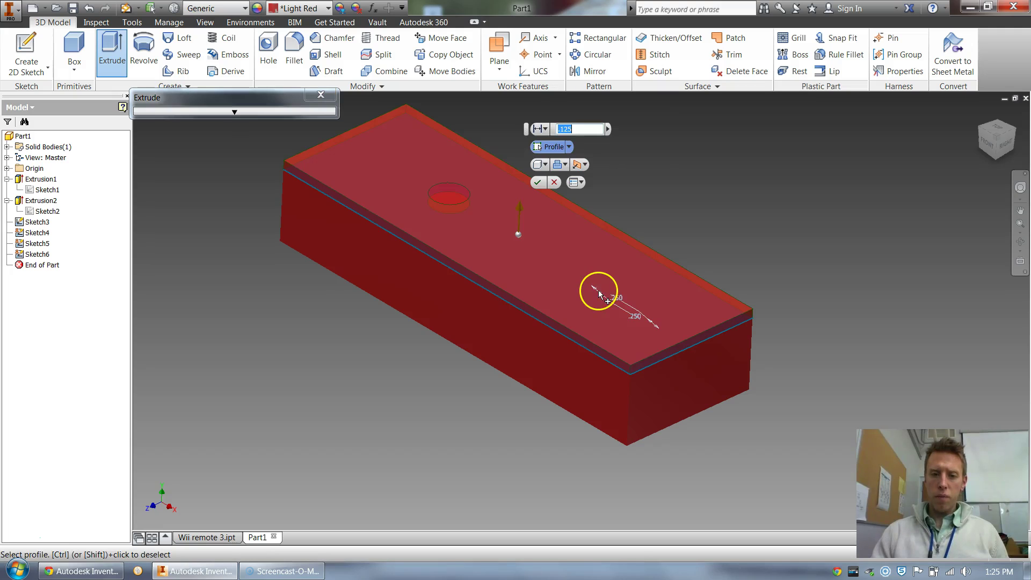
key(Return)
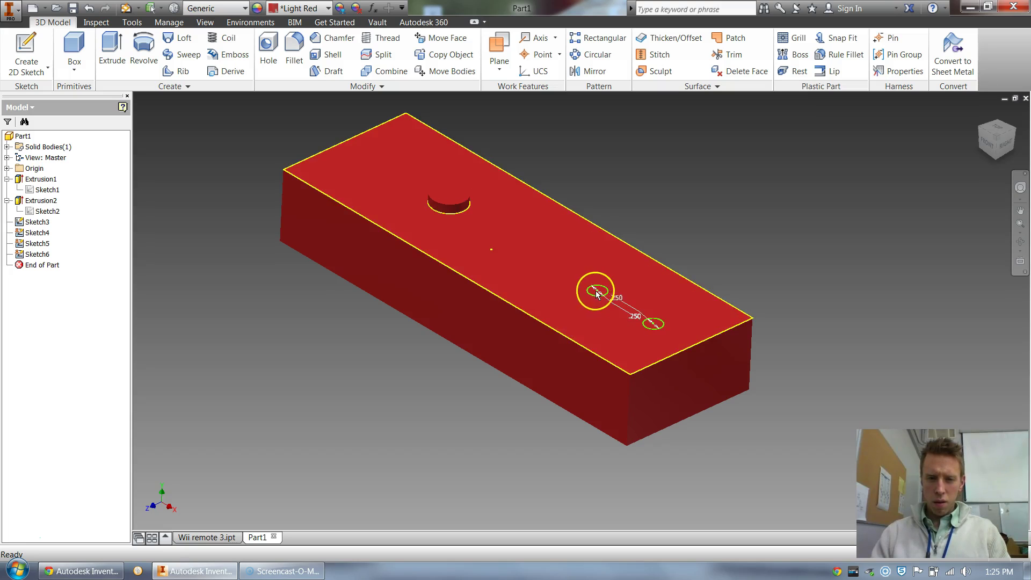
click(660, 323)
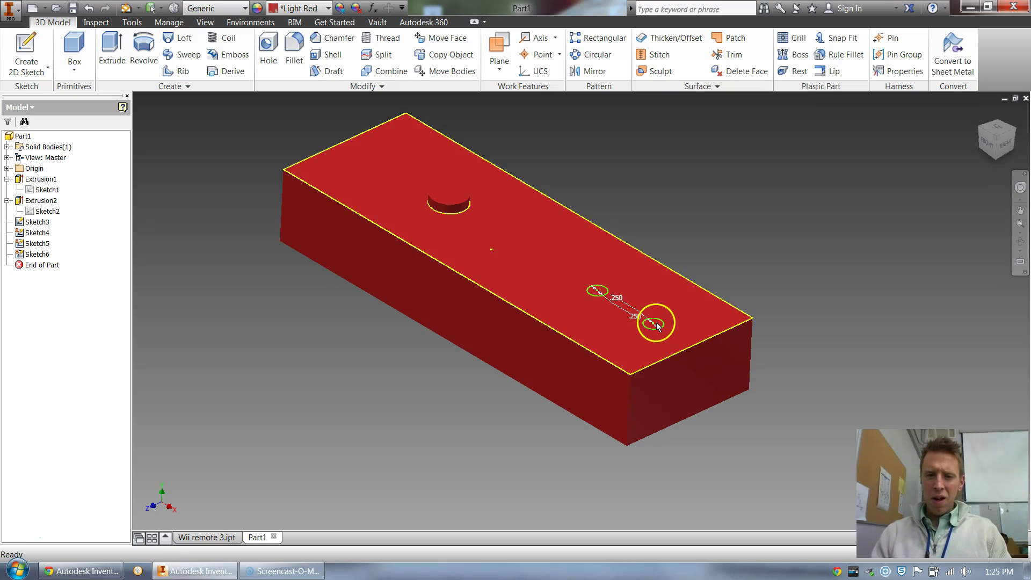
click(651, 323)
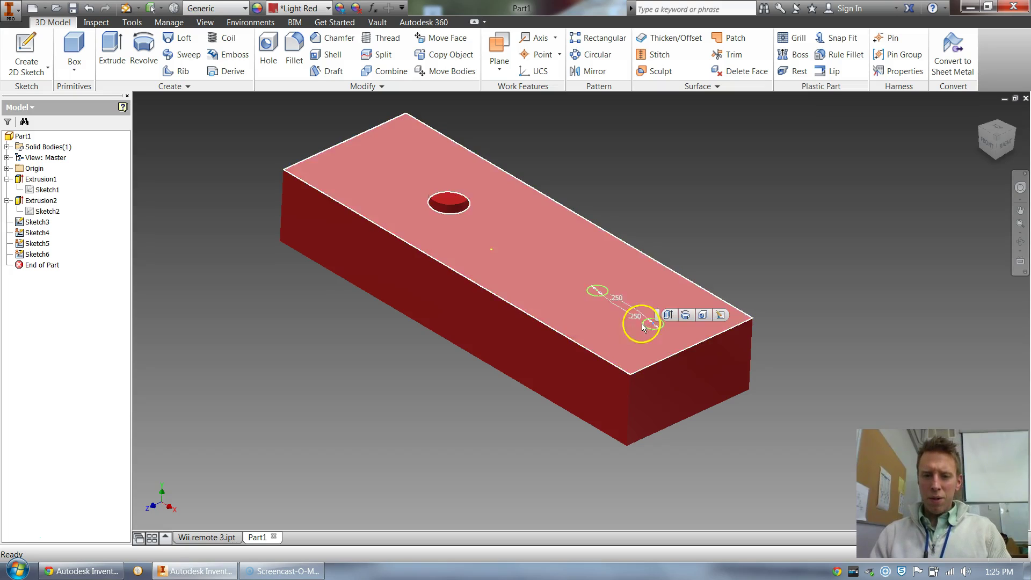
click(422, 387)
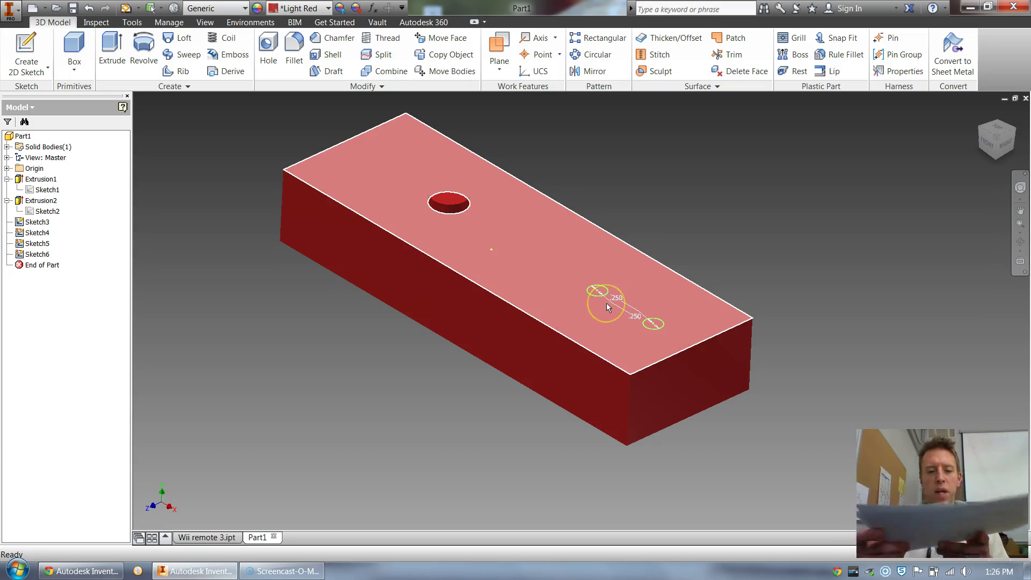
mouse_move(607, 304)
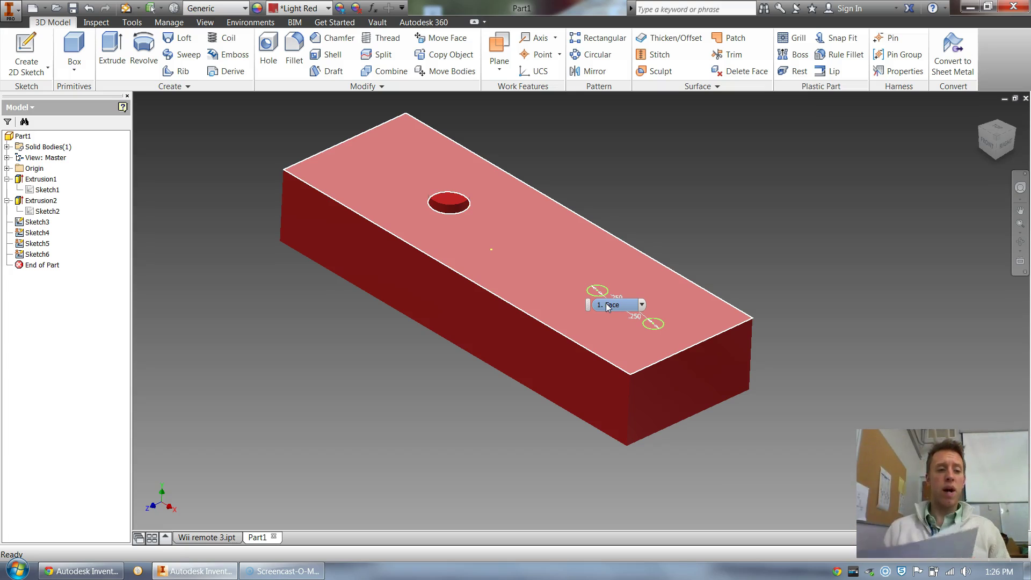
click(293, 312)
- Compare Sketch3 through Sketch6 on the block's top face to determine which one contains the two small circles
click(43, 233)
click(45, 221)
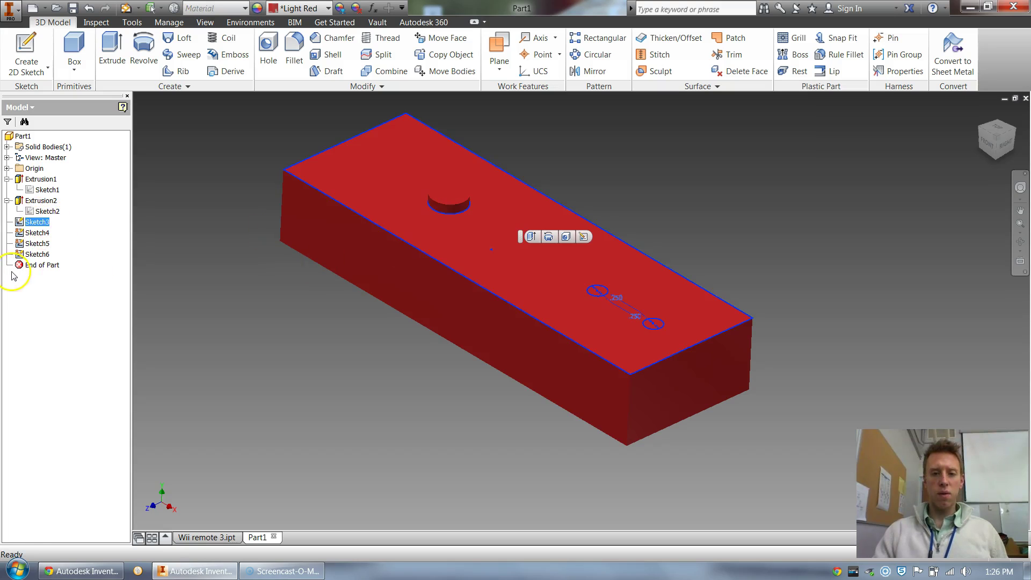
click(38, 233)
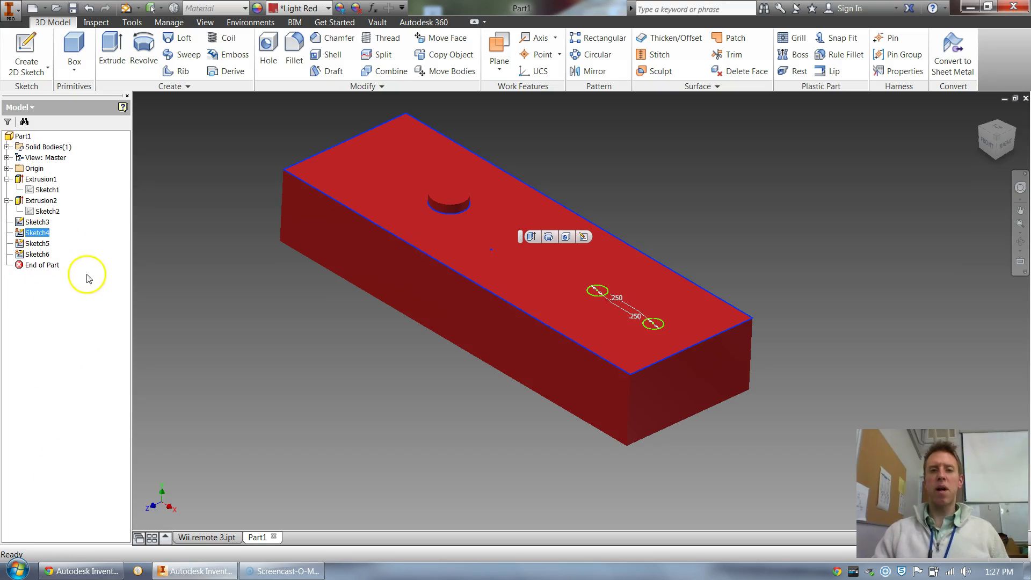
click(45, 254)
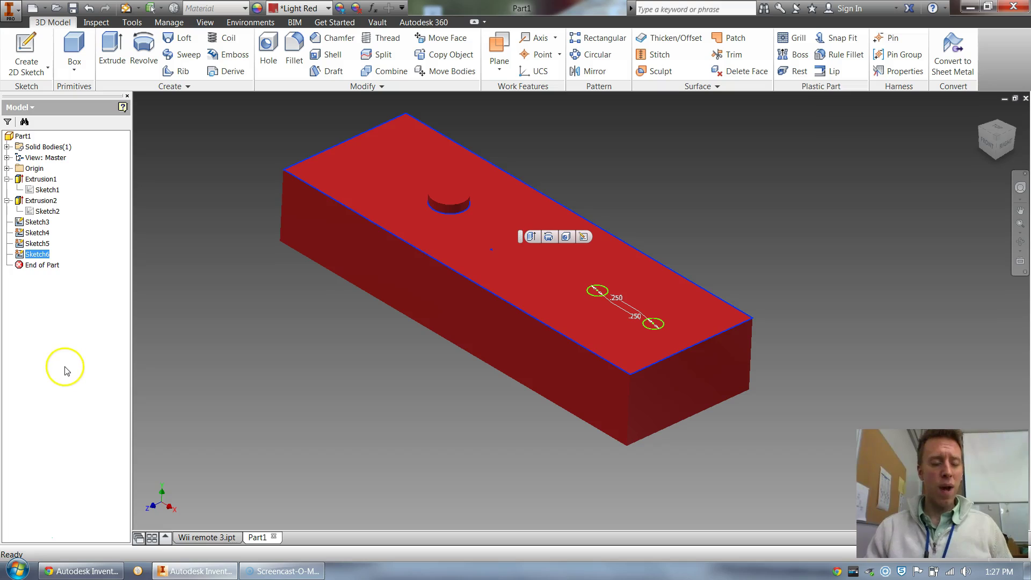
click(38, 223)
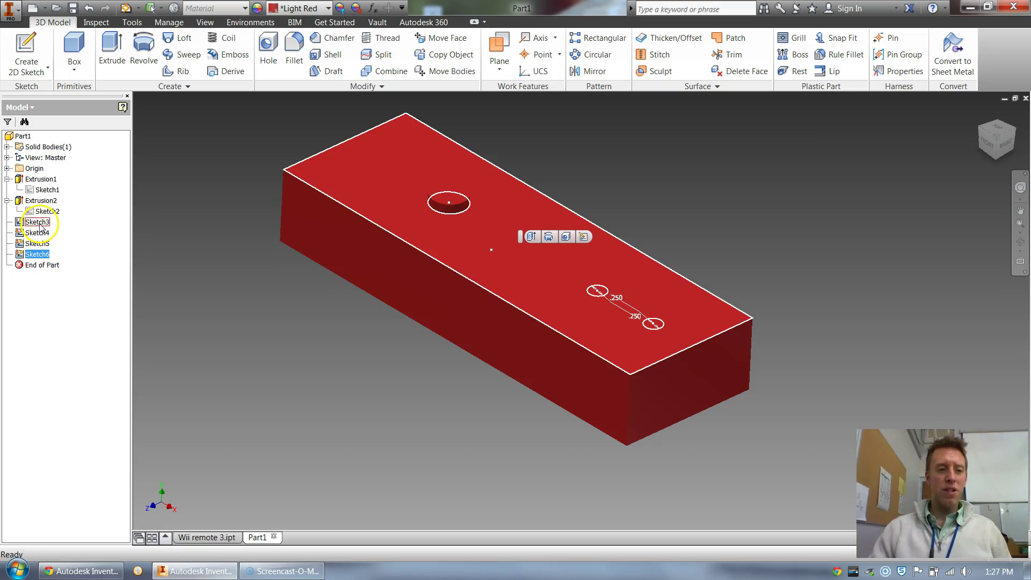
click(41, 322)
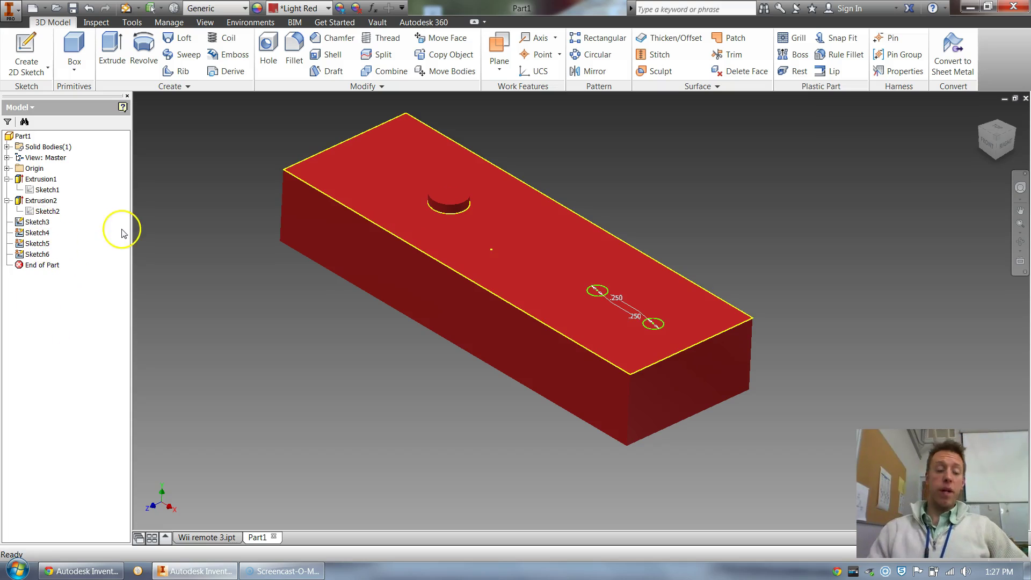
click(35, 254)
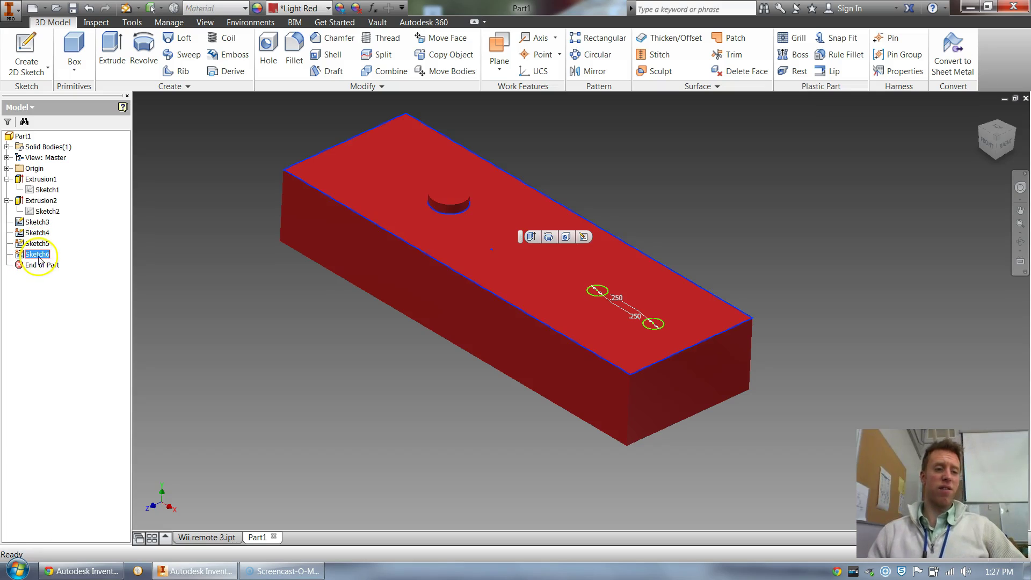
click(37, 234)
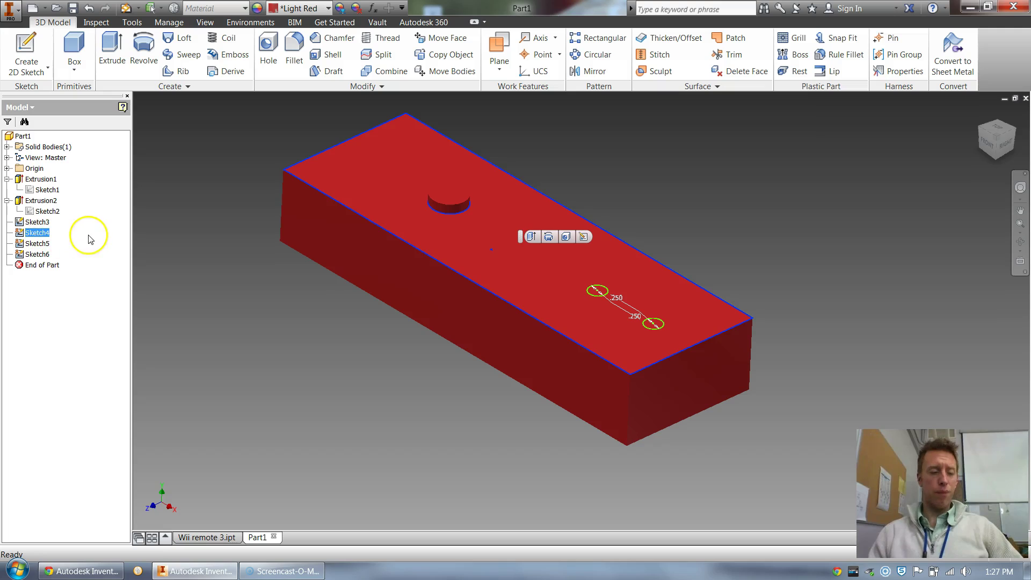
click(38, 223)
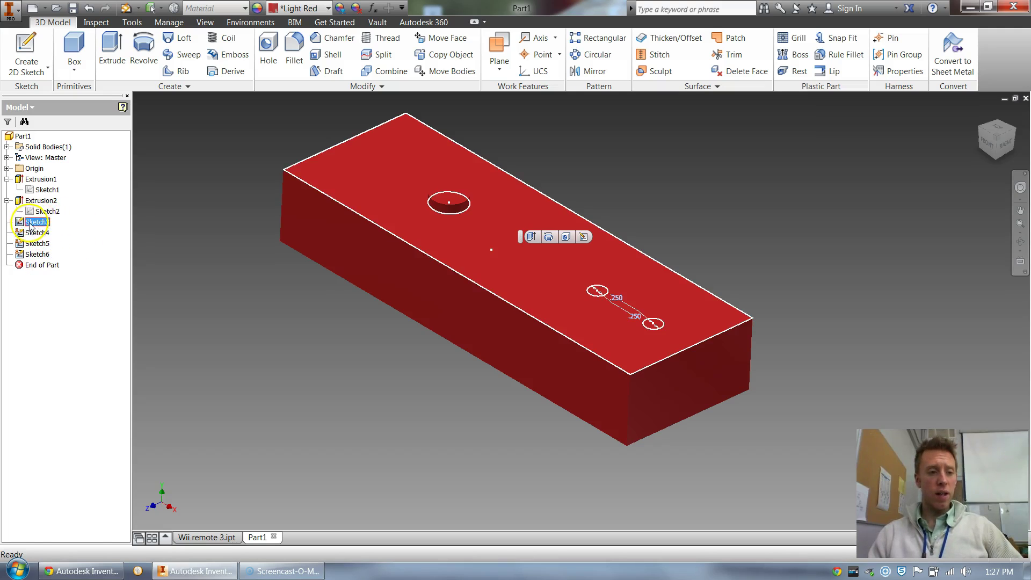
click(112, 51)
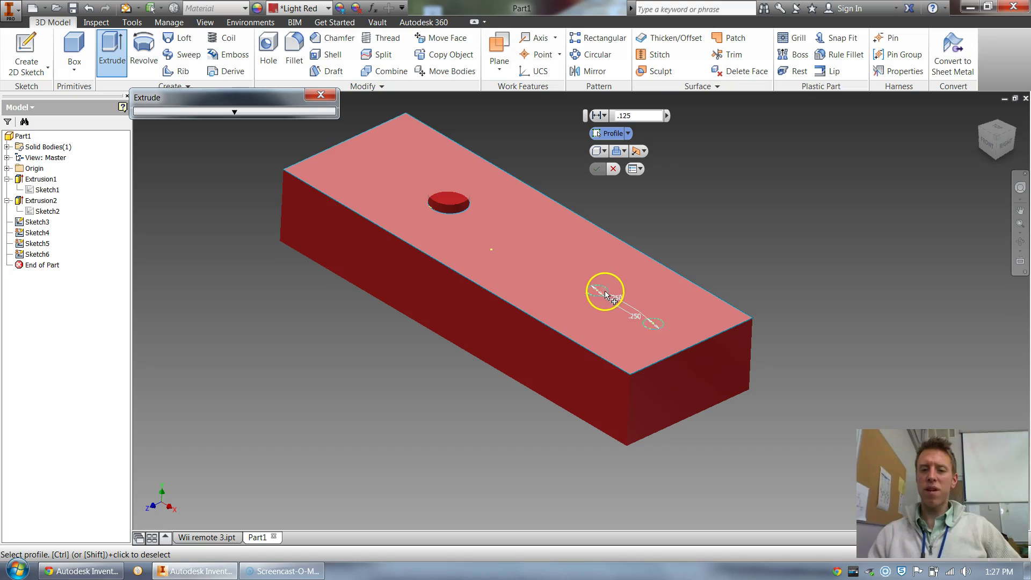
key(Escape)
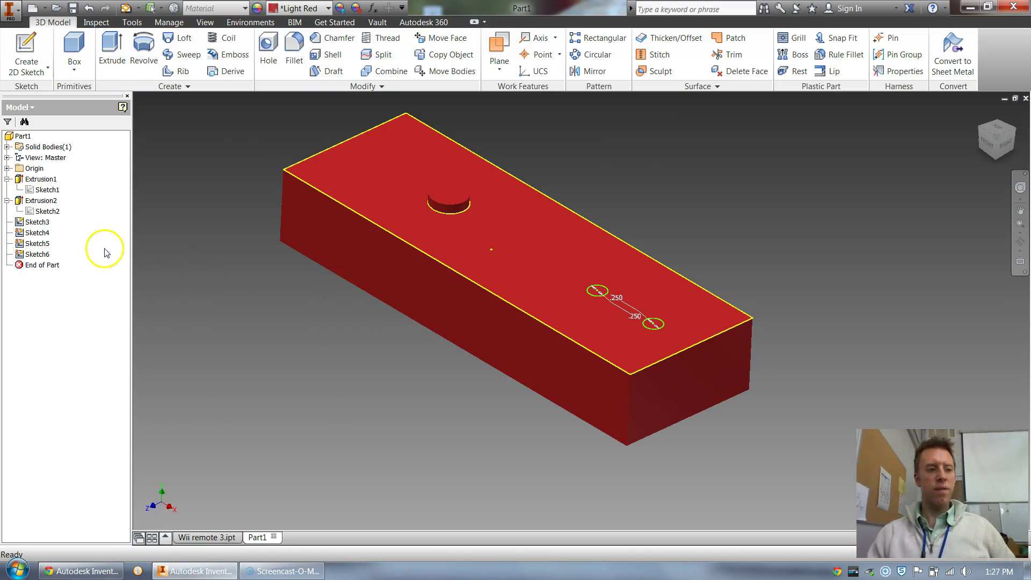
- Delete the extra sketches Sketch6, Sketch5 and Sketch4 from the part, keeping Sketch3
click(37, 254)
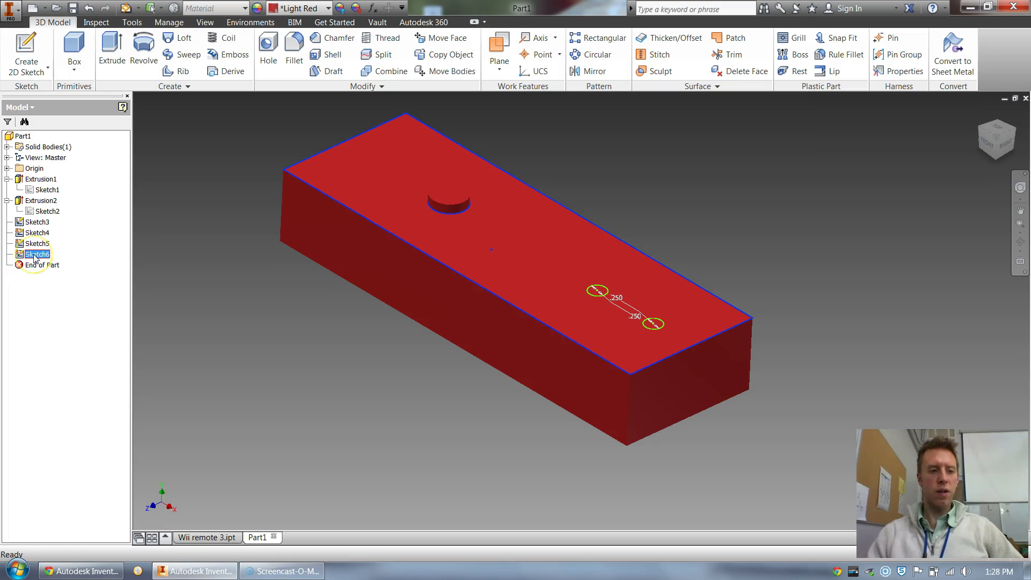
right_click(38, 254)
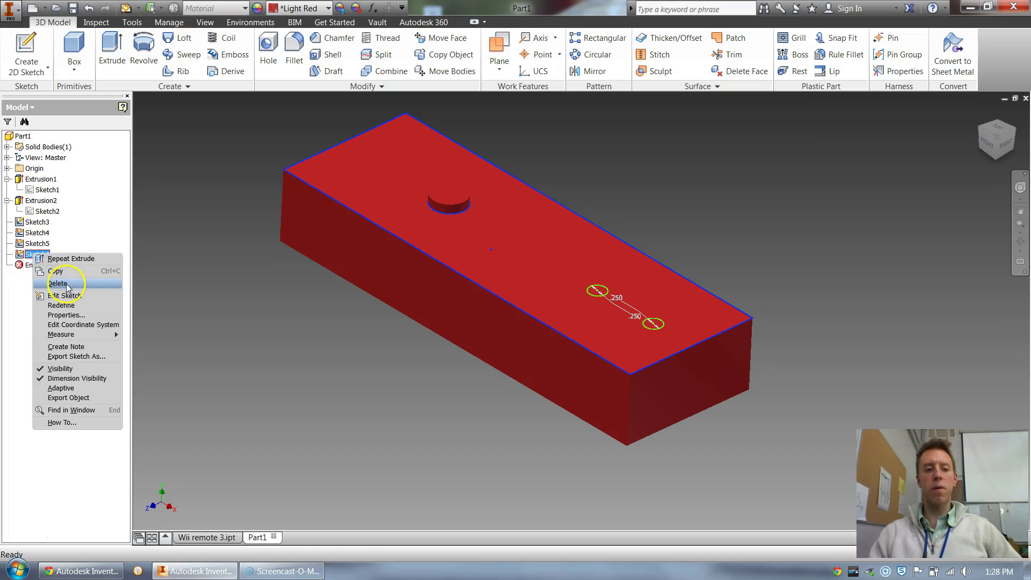
click(59, 283)
click(35, 244)
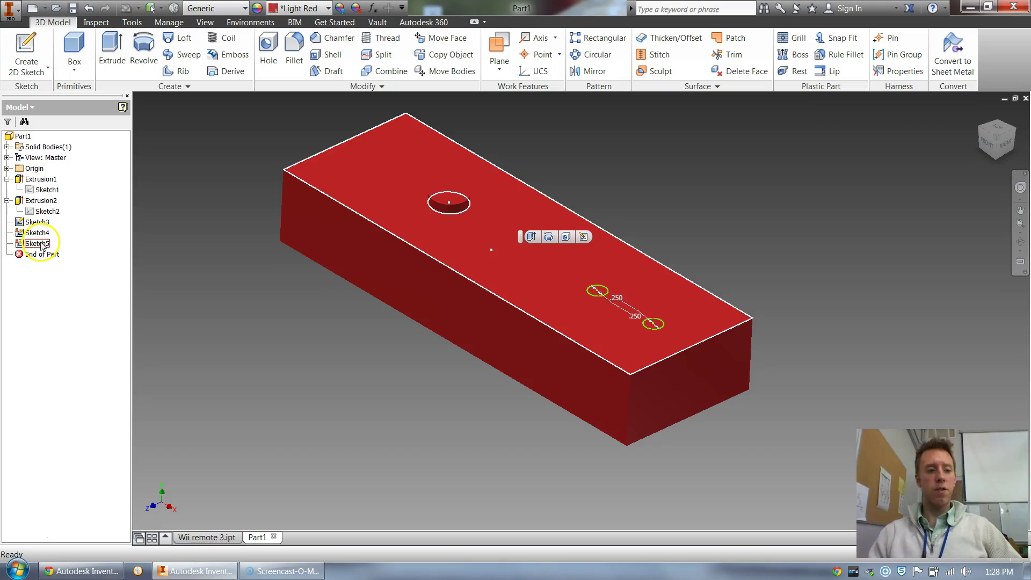
right_click(41, 245)
click(65, 271)
click(38, 232)
right_click(45, 232)
click(68, 259)
click(59, 328)
- Extrude the two small circles of Sketch3 upward from the block's top face by .125
click(112, 52)
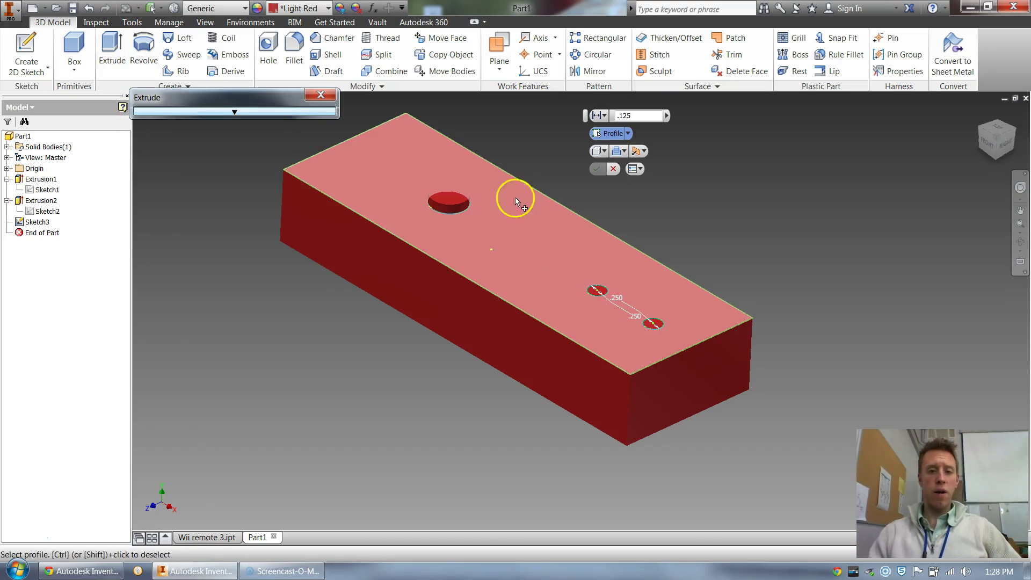
click(598, 290)
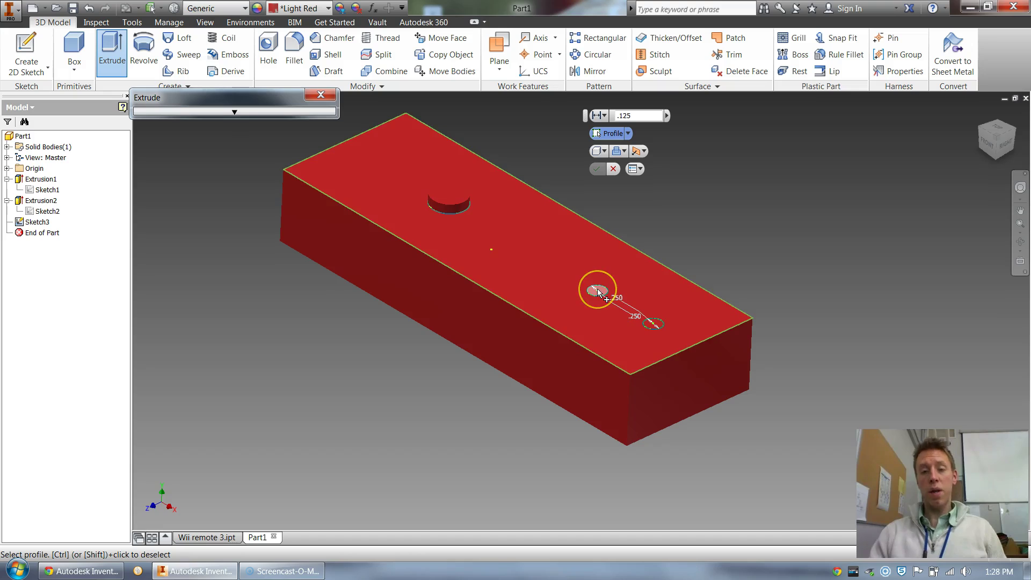
click(598, 289)
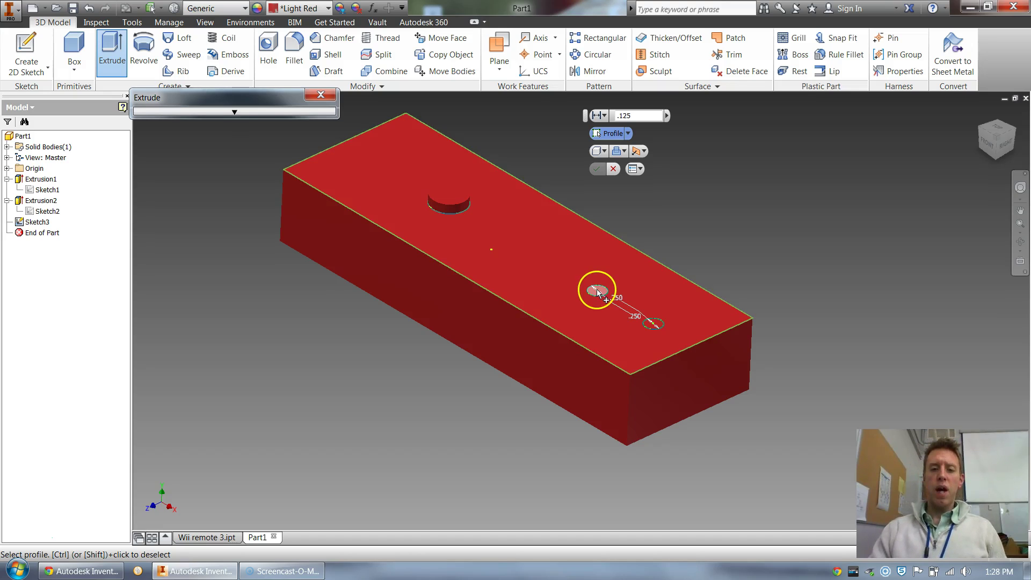
click(598, 290)
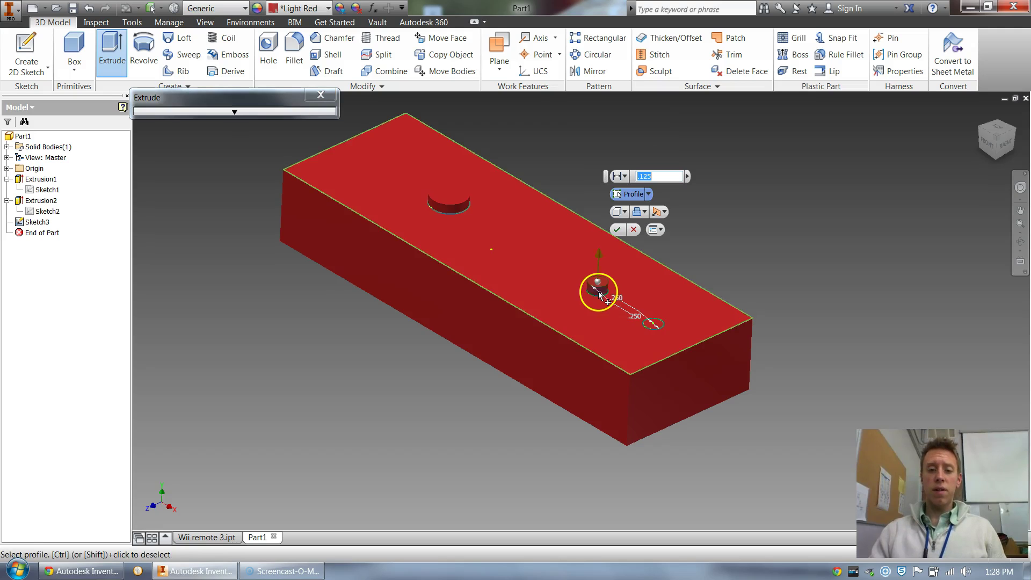
click(654, 323)
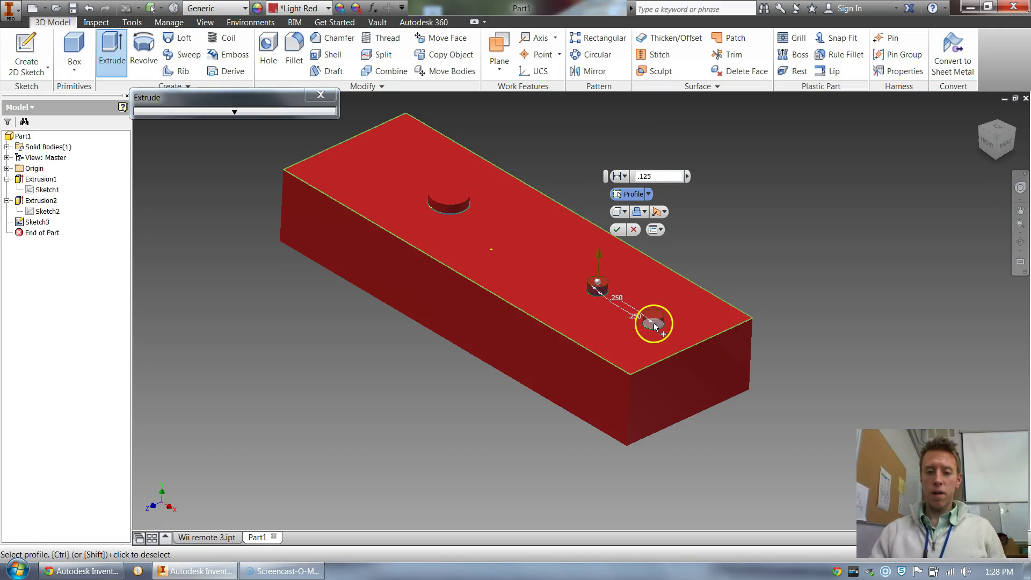
click(682, 299)
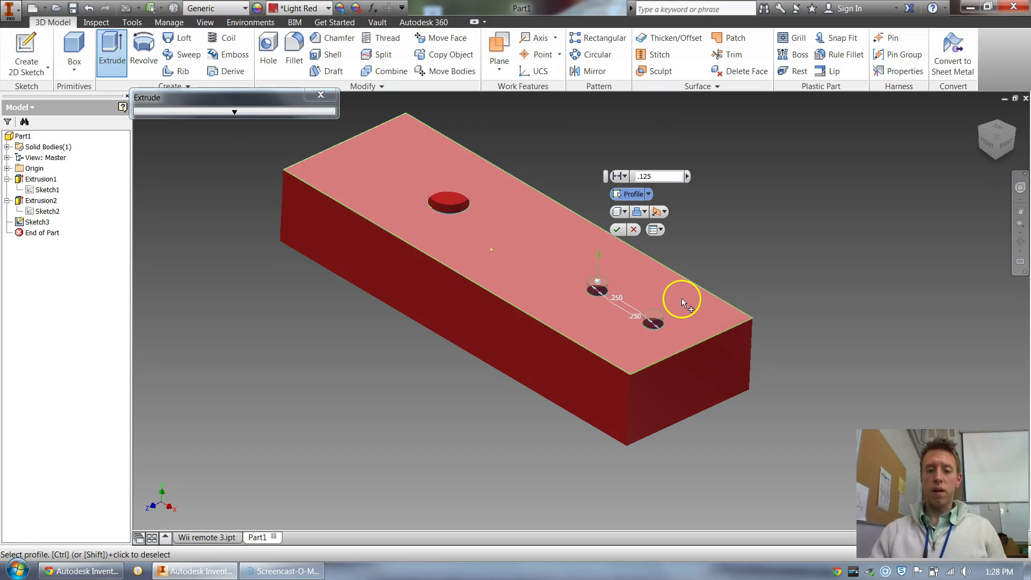
ctrl+click(657, 285)
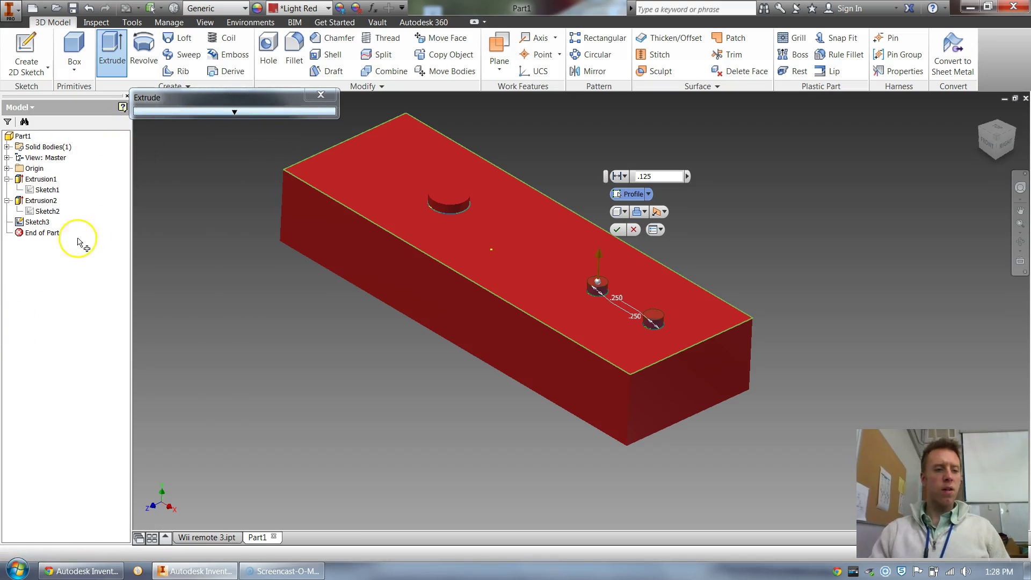
click(655, 176)
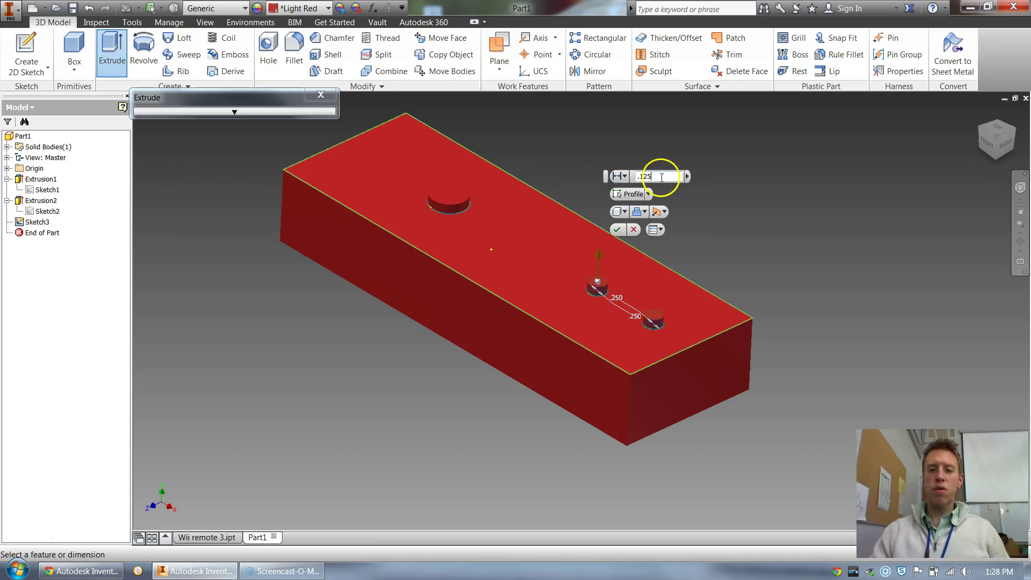
click(617, 229)
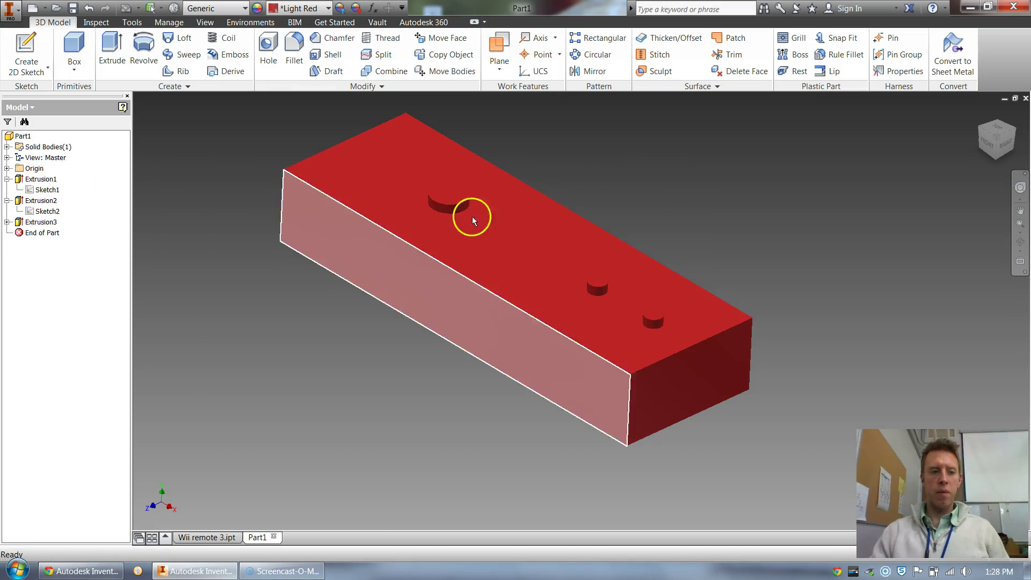